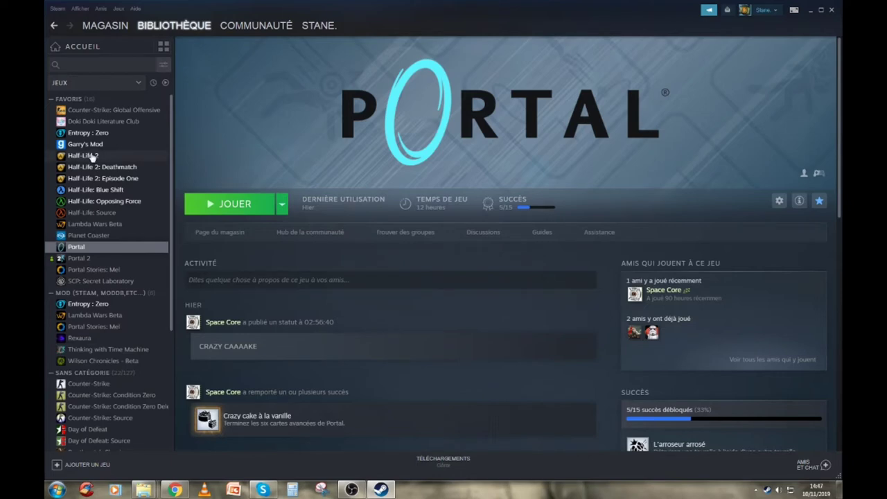
Open Half-Life 2's local game files folder from its Steam properties, minimize that folder window and close the properties
left_click(92, 157)
right_click(92, 156)
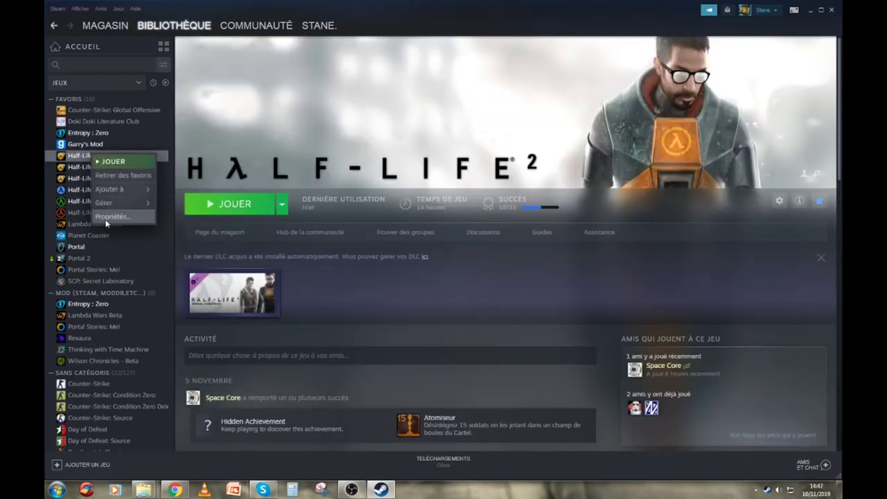
left_click(107, 217)
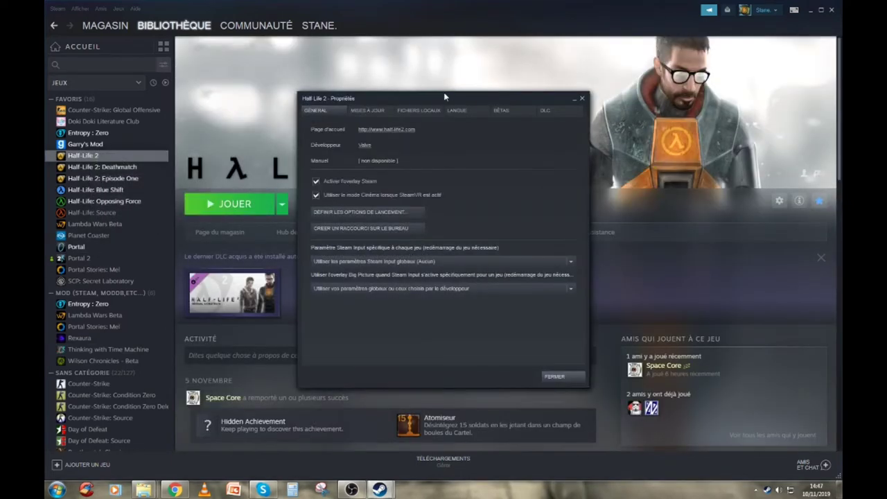
left_click(418, 109)
left_click(367, 147)
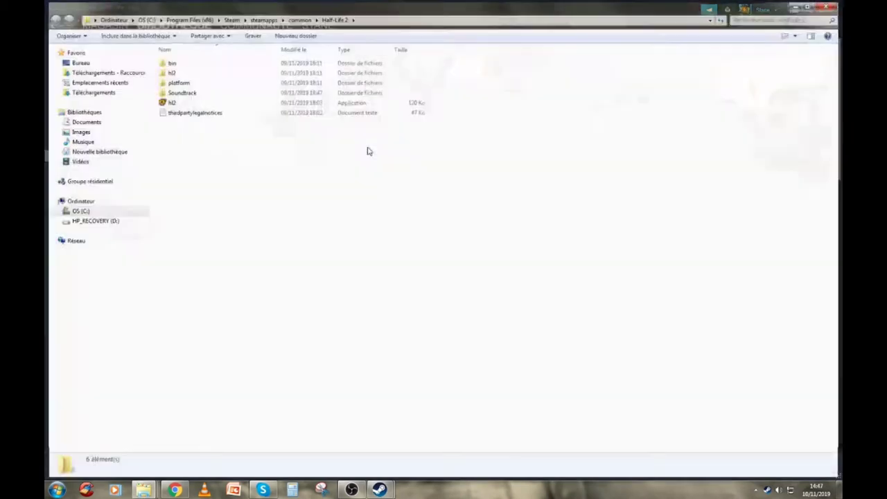
left_click(796, 4)
left_click(583, 99)
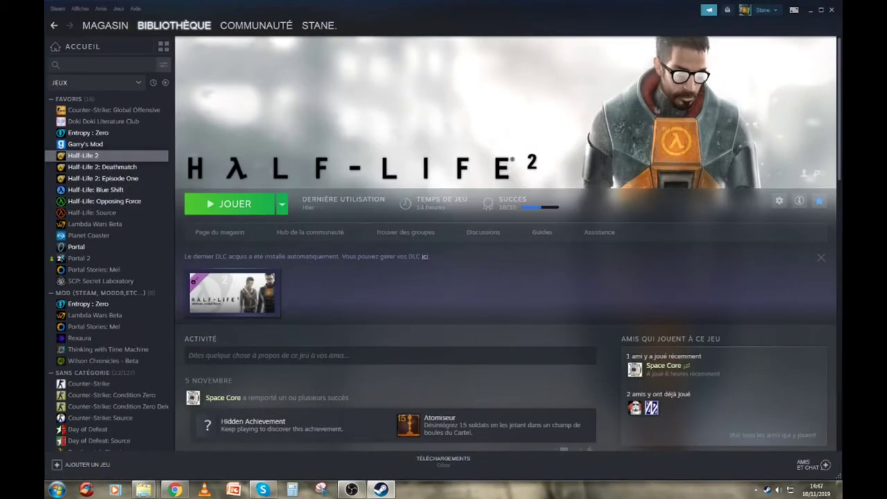
Switch to File Explorer, close the unrelated Mes vidéos and Foto slavik windows, and bring up the Portal game folder
mouse_move(146, 489)
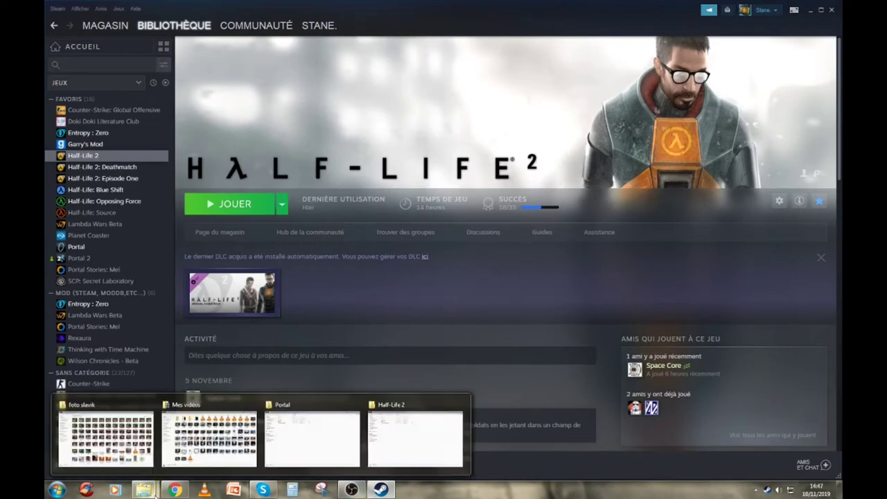
mouse_move(254, 408)
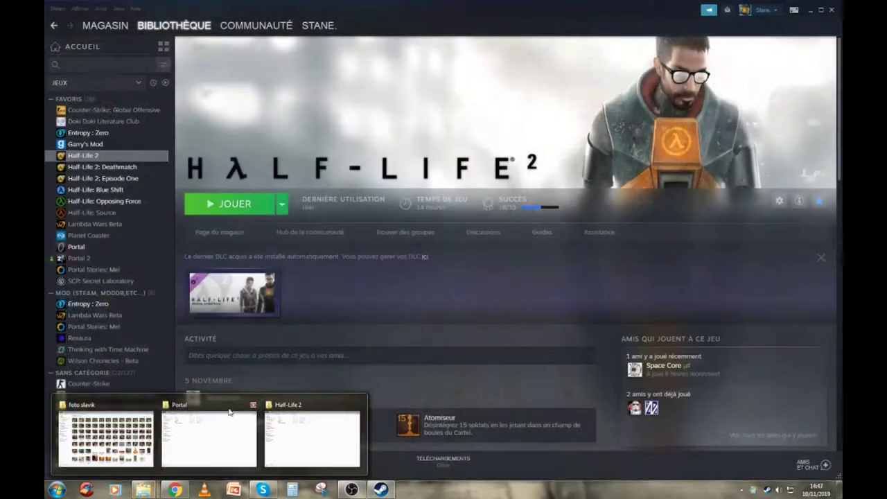
left_click(208, 430)
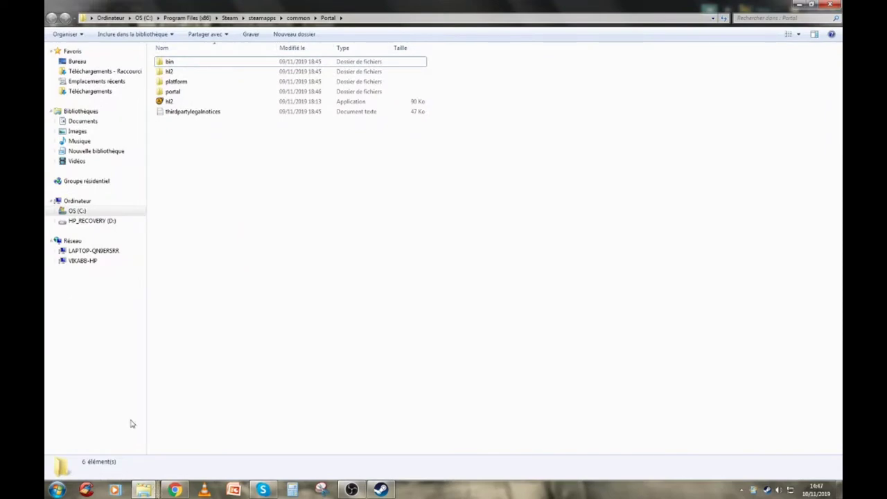
mouse_move(146, 490)
left_click(150, 406)
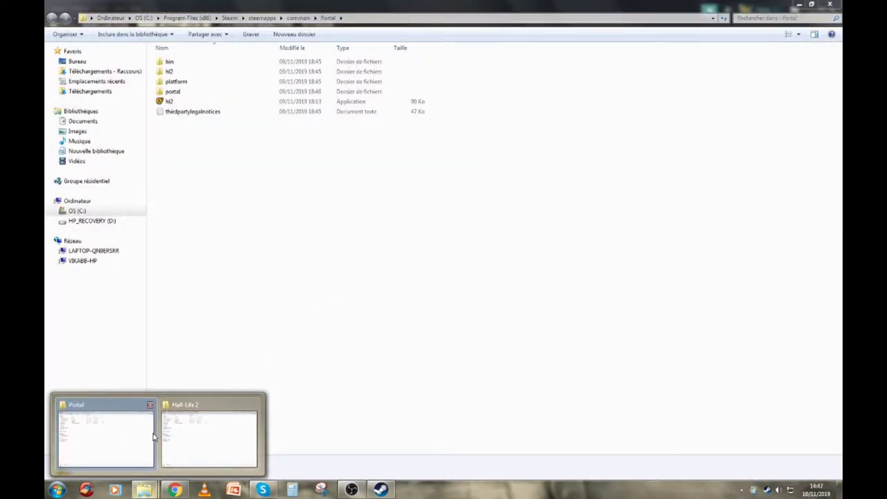
left_click(151, 415)
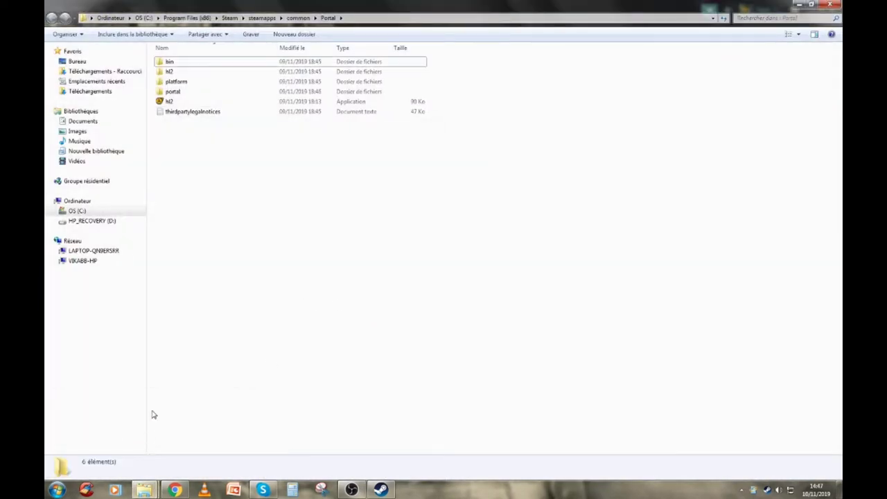
Create a folder named custom inside the portal subfolder of the Portal game directory
double_click(188, 92)
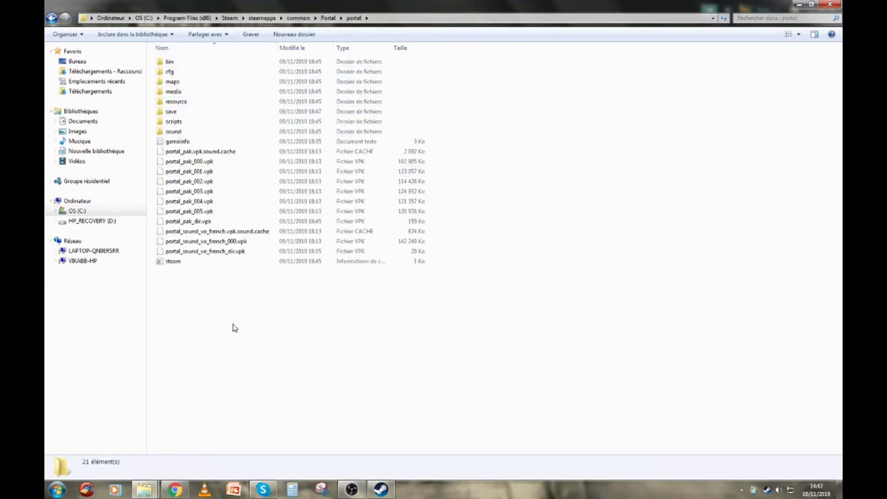
right_click(296, 344)
mouse_move(337, 314)
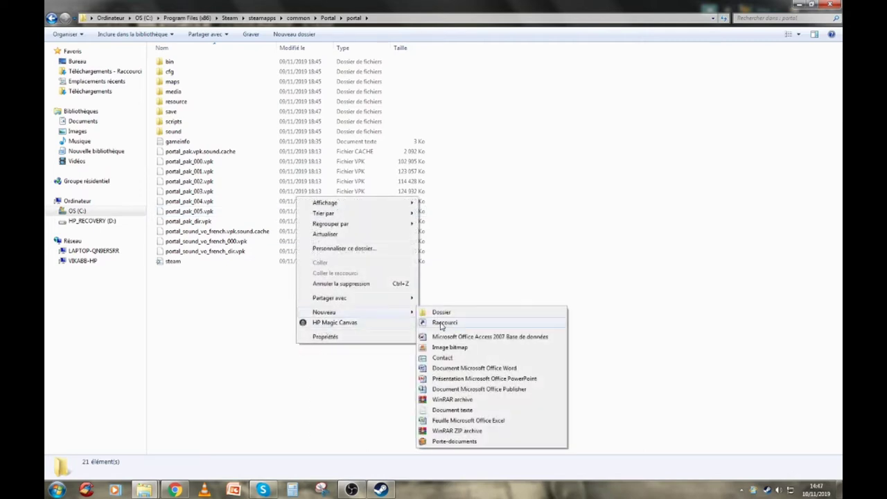
left_click(454, 314)
type("c")
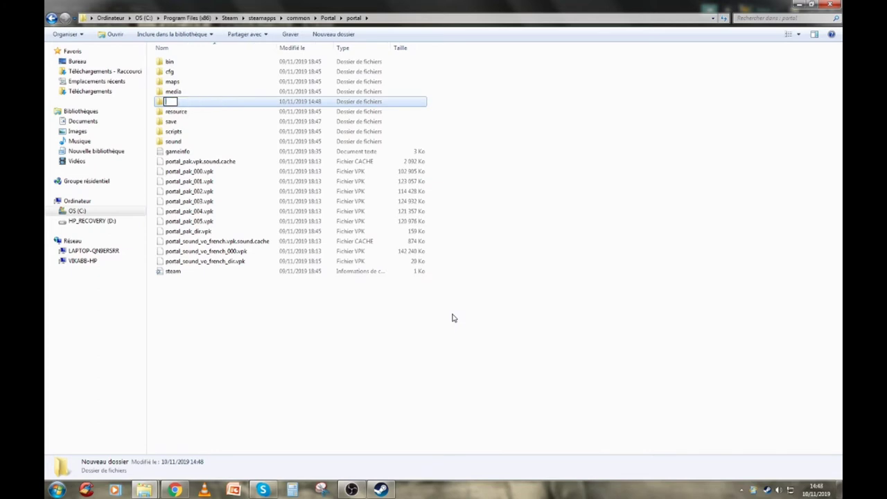
type("ustom")
key("Return")
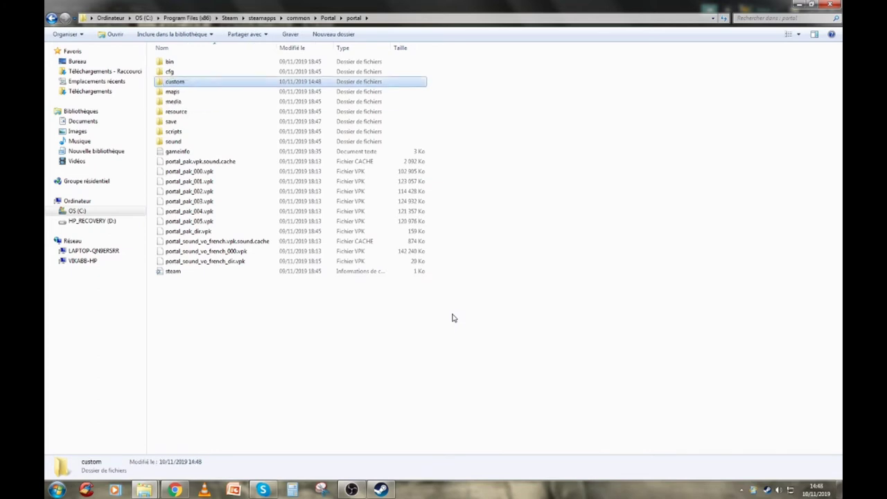
left_click(174, 364)
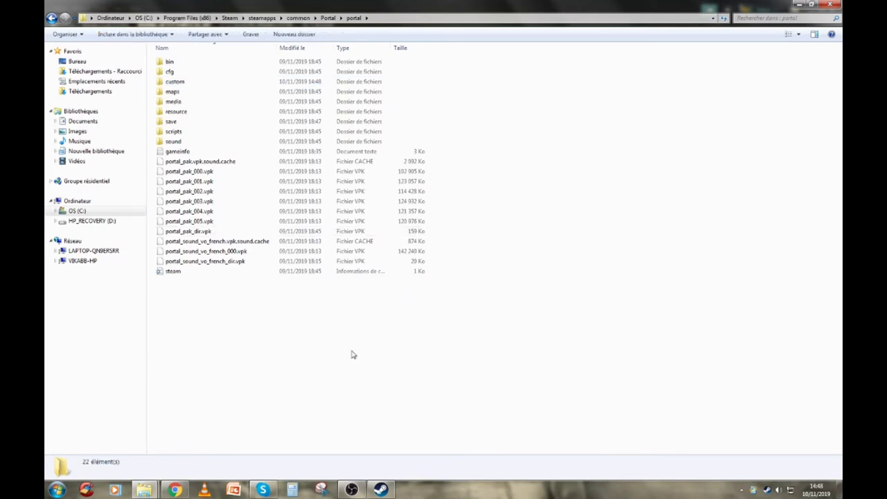
Create a folder named hl2maps inside the custom folder
double_click(177, 82)
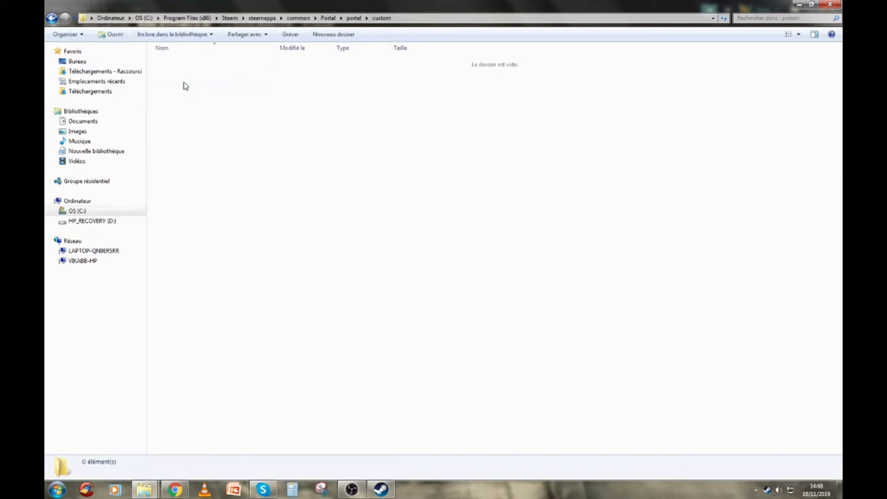
right_click(284, 190)
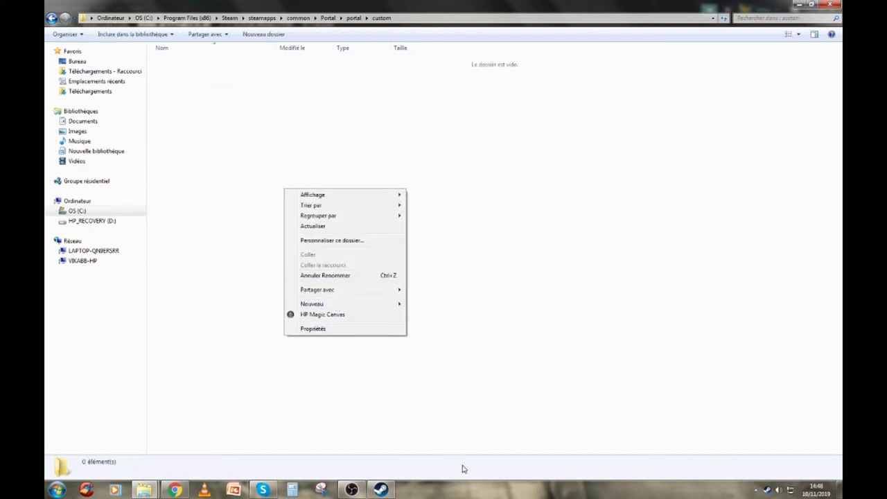
mouse_move(317, 304)
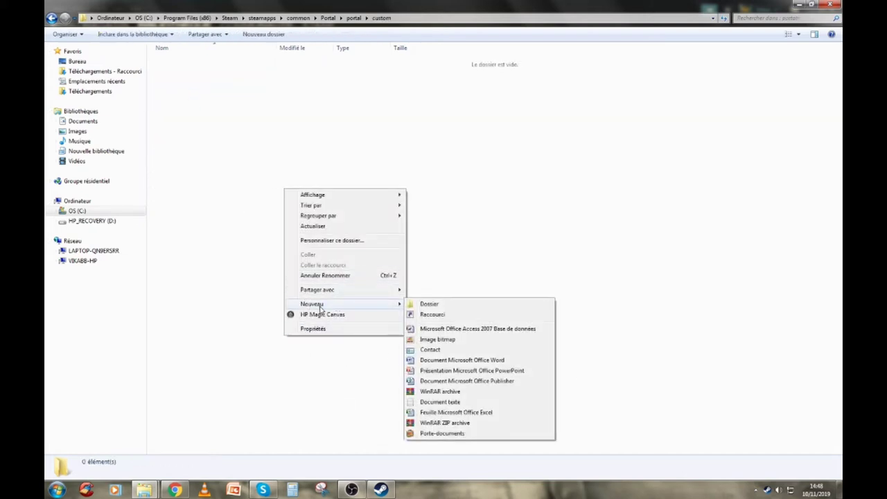
left_click(461, 309)
key("BackSpace")
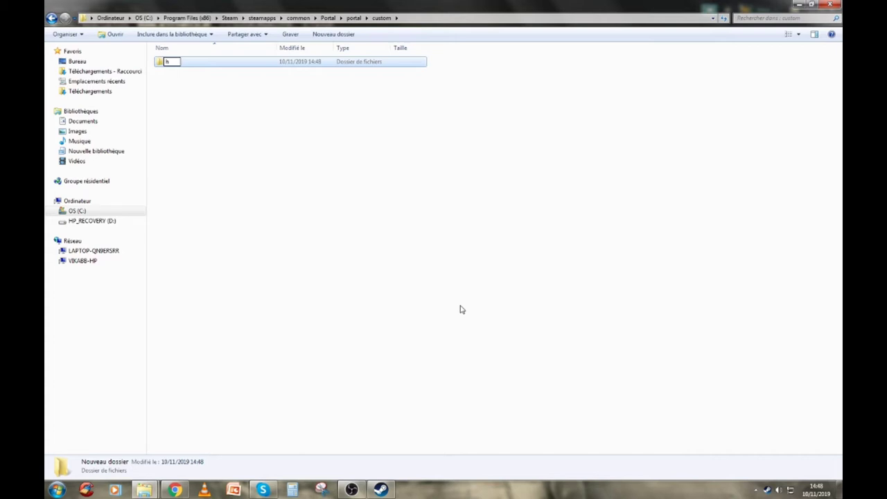
type("hl2maps")
key("Return")
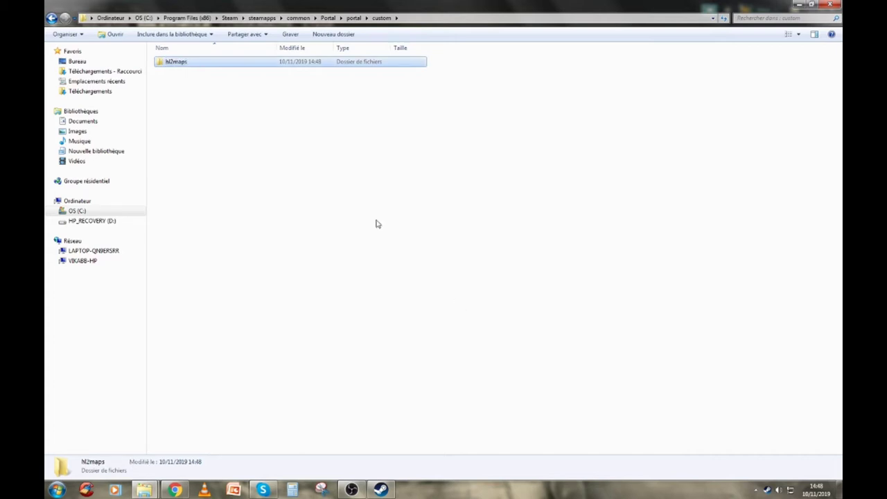
Create a folder named maps inside the hl2maps folder
double_click(252, 61)
right_click(211, 239)
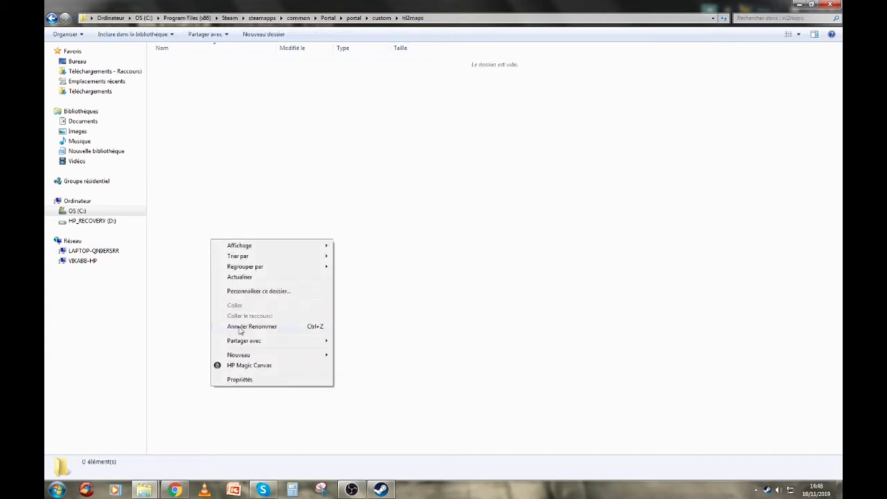
mouse_move(252, 354)
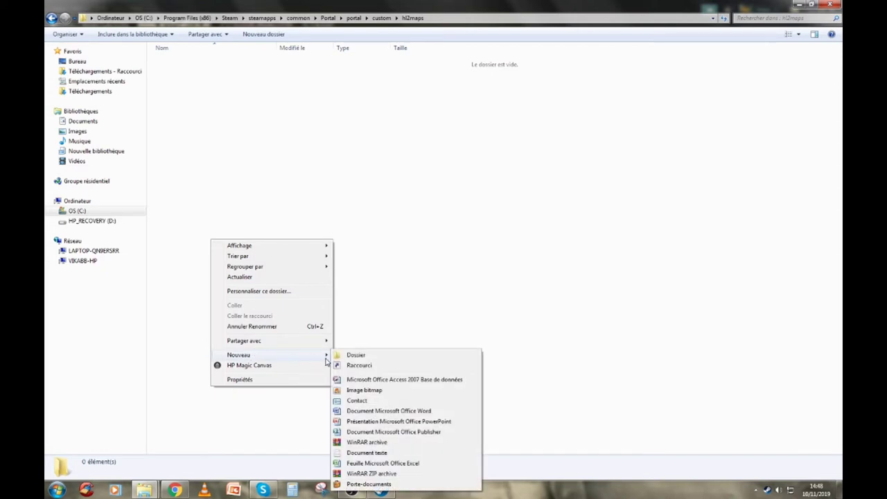
left_click(354, 357)
type("maps")
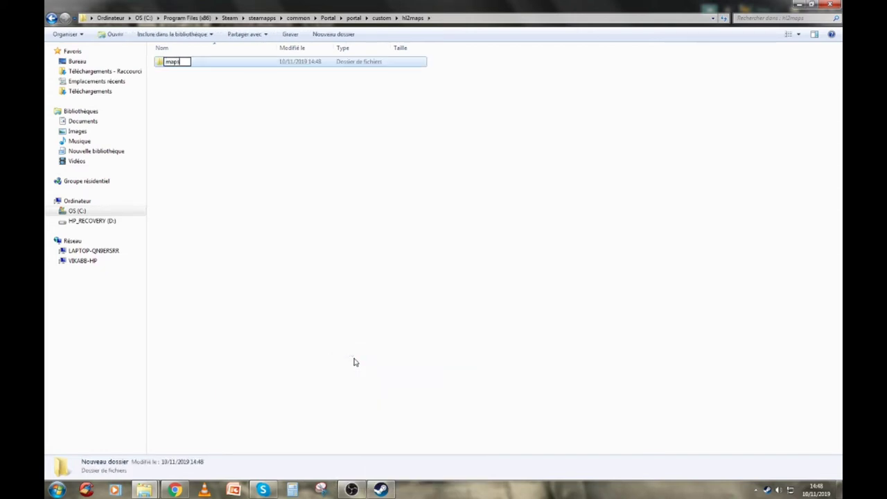
key("Return")
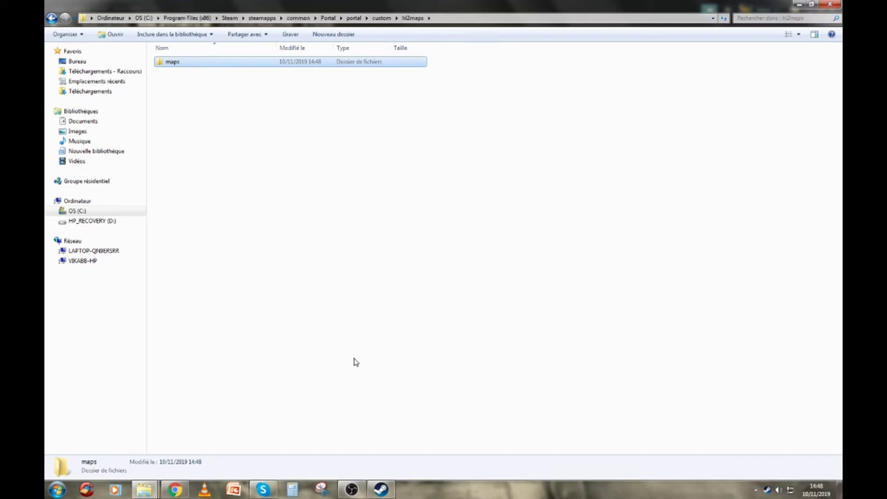
left_click(353, 361)
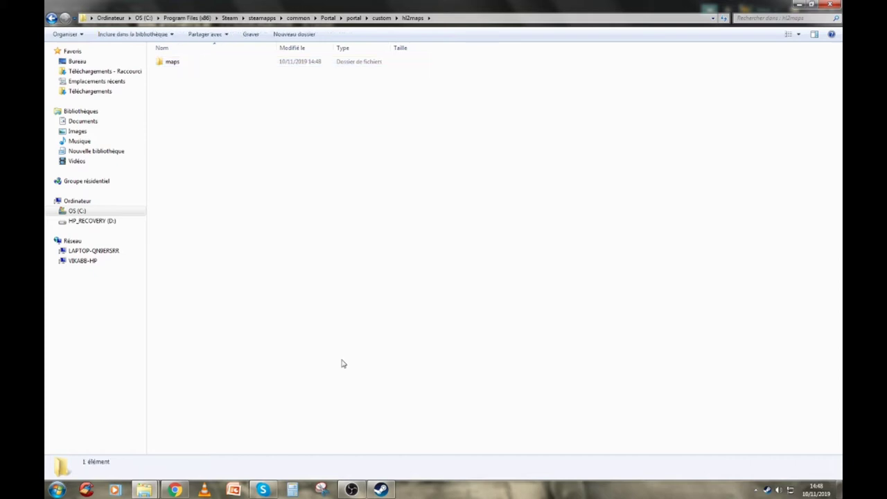
Open the new maps folder, and in the Half-Life 2 folder window go to hl2\maps
left_click(277, 65)
double_click(277, 65)
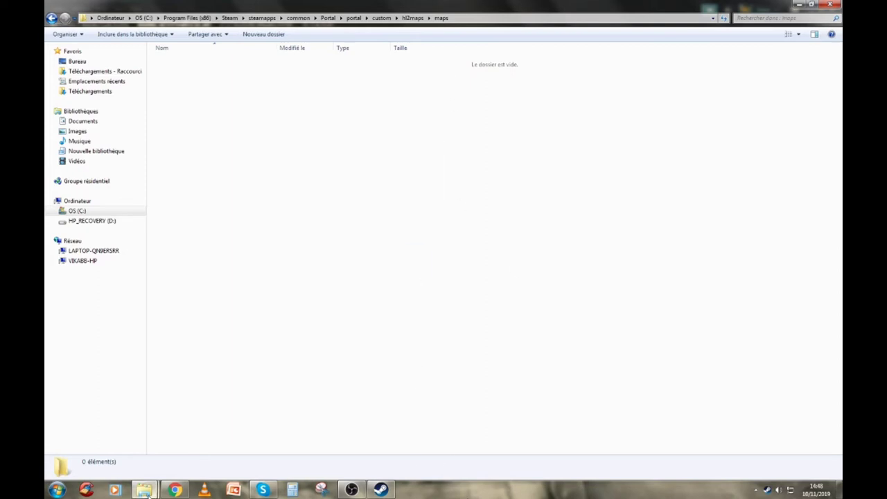
mouse_move(147, 488)
left_click(194, 452)
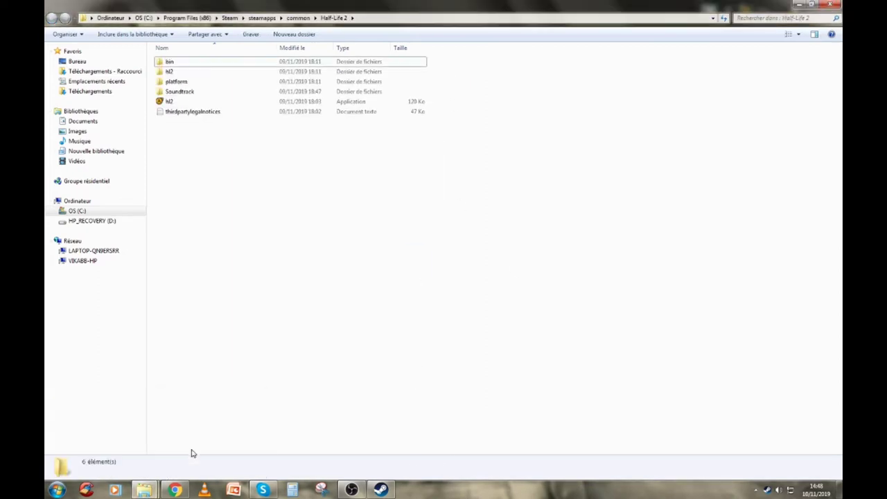
double_click(170, 71)
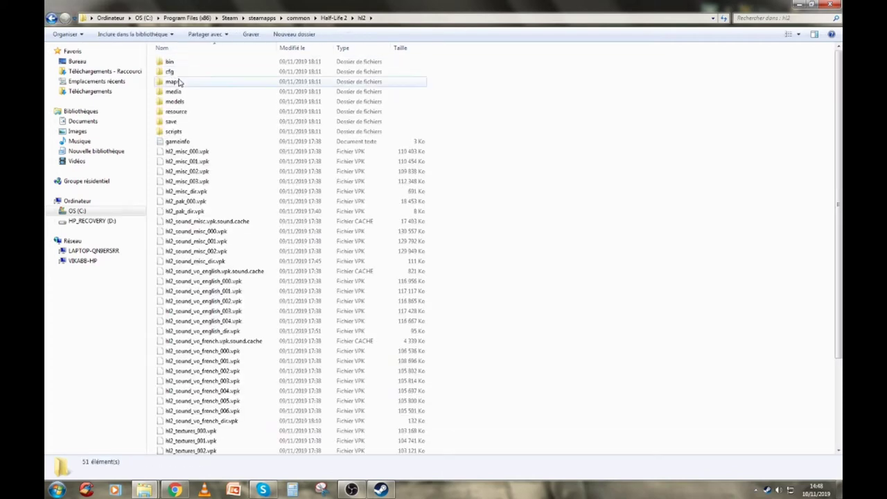
double_click(175, 81)
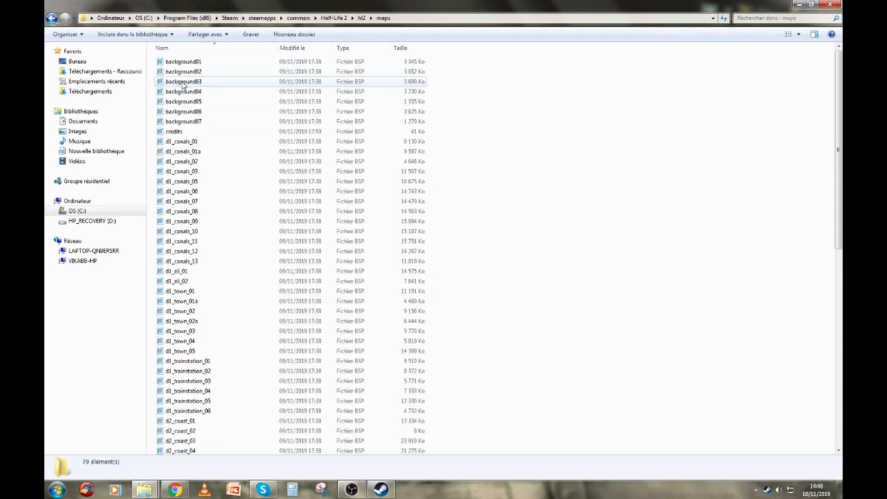
Copy all the map files from Half-Life 2's hl2\maps folder into Portal's custom\hl2maps\maps folder
scroll(192, 173, "down", 10)
left_click_drag(837, 332, 801, 54)
scroll(380, 288, "down", 4)
scroll(380, 288, "down", 10)
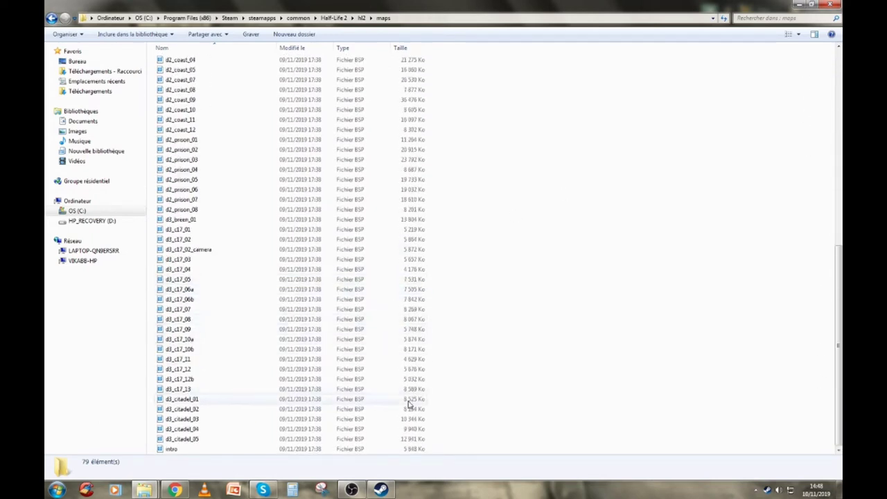
left_click(835, 207)
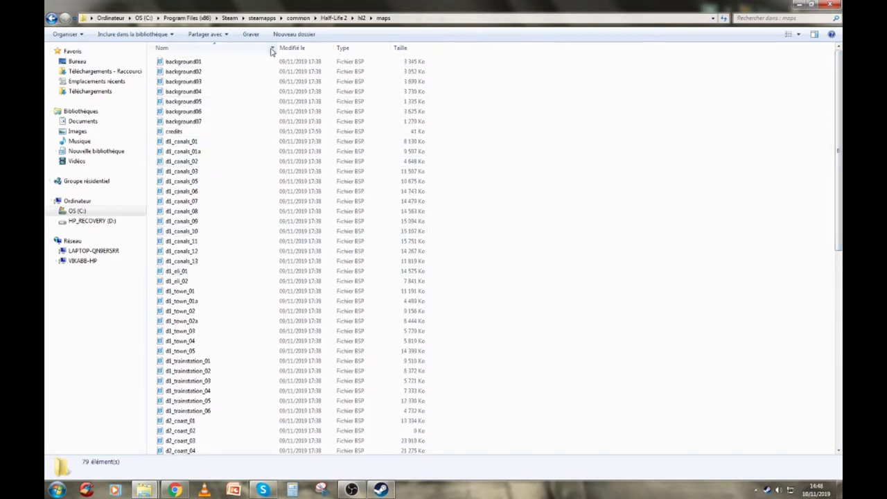
left_click(236, 62)
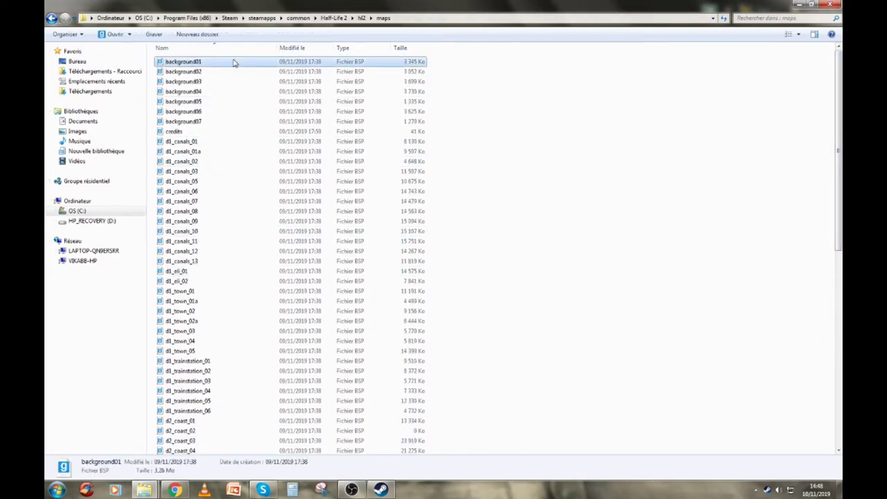
key("ctrl+a")
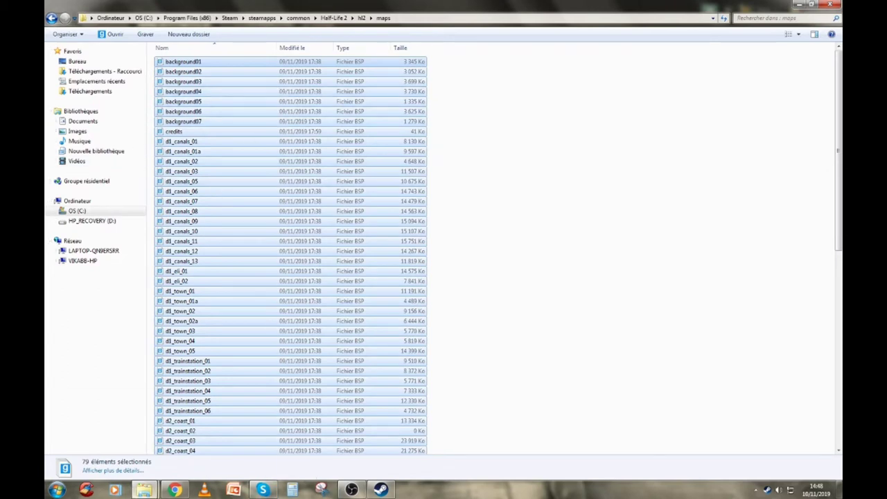
mouse_move(144, 490)
left_click(131, 426)
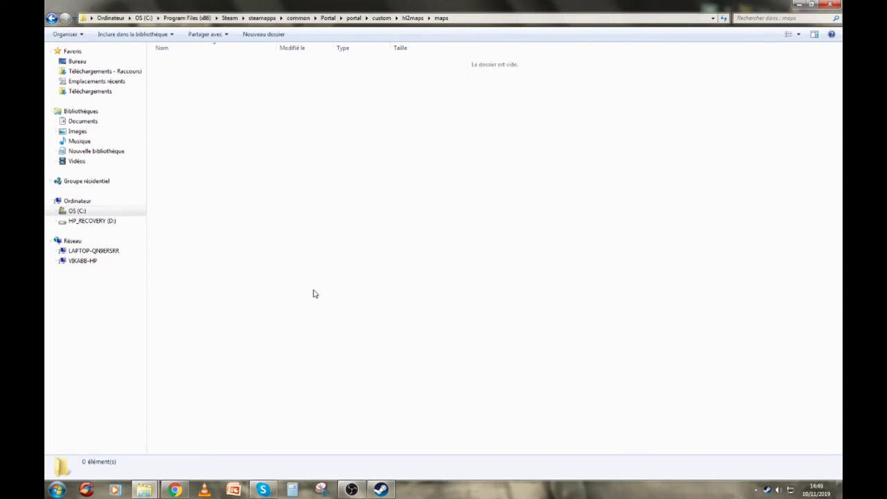
key("ctrl+v")
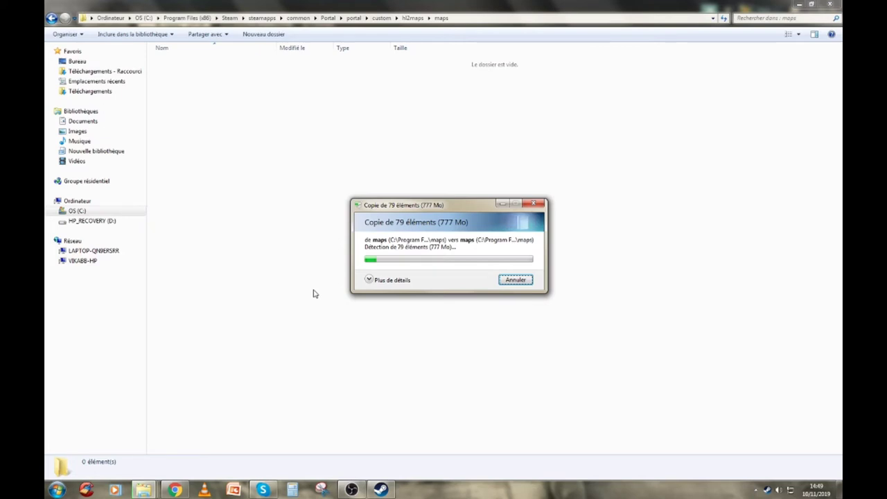
left_click_drag(429, 206, 376, 174)
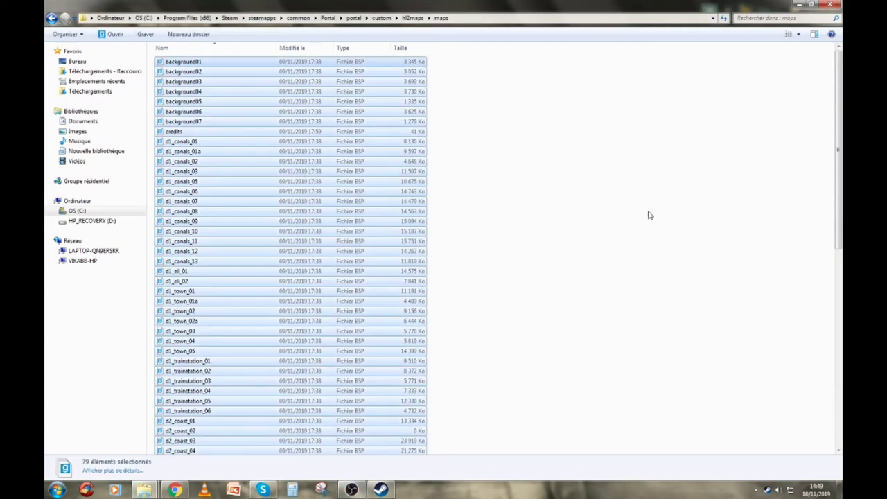
Look through the copied map files in Portal's custom\hl2maps\maps folder
left_click(637, 212)
scroll(253, 118, "down", 13)
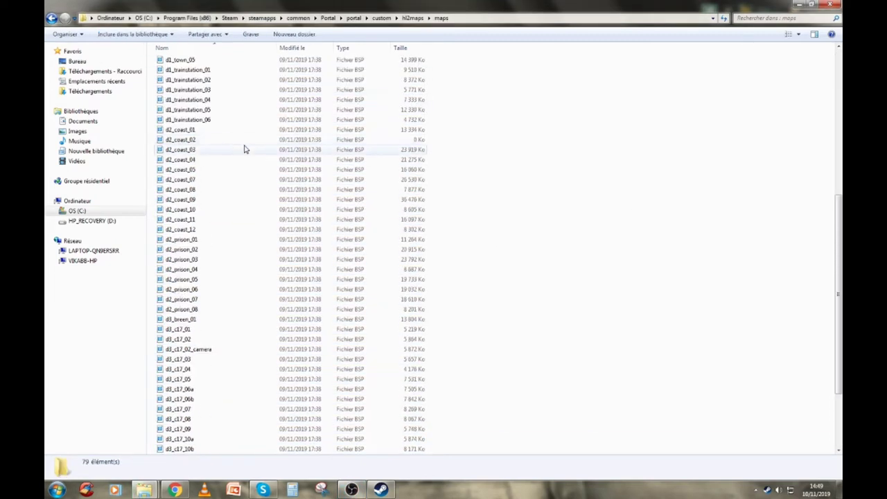
mouse_move(148, 490)
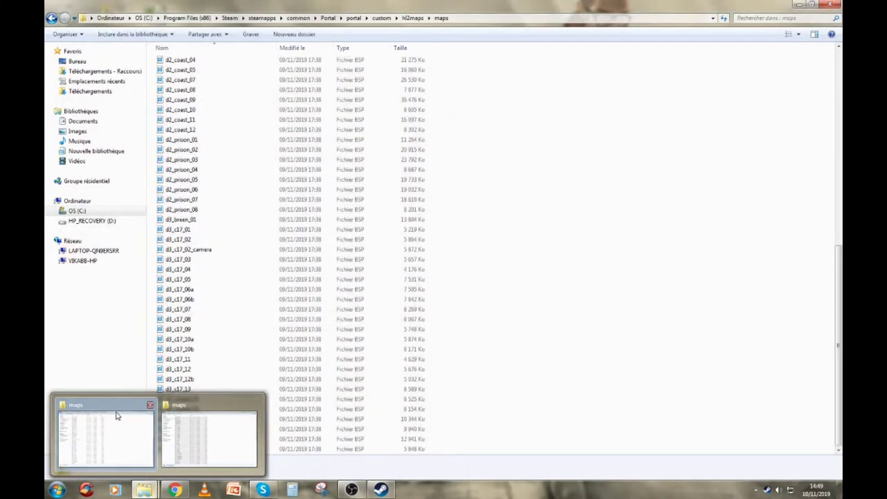
left_click(117, 416)
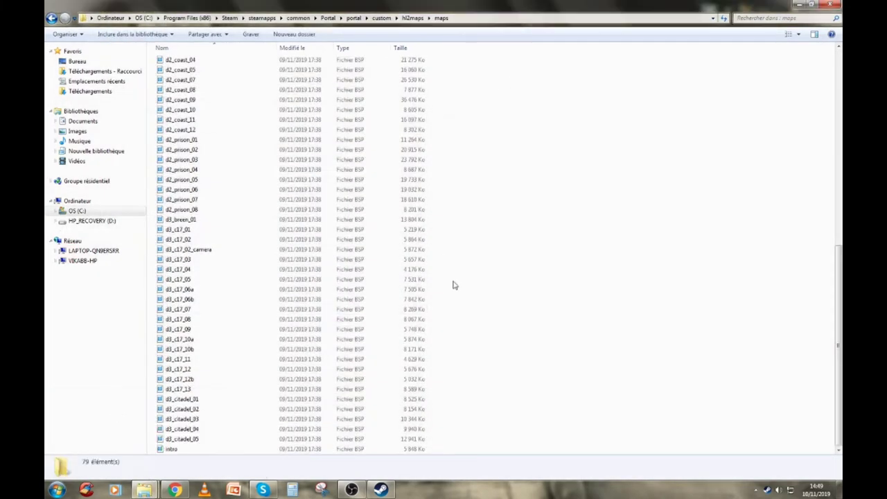
Switch to the Steam library and launch Portal
key("alt+Tab")
key("alt+Tab")
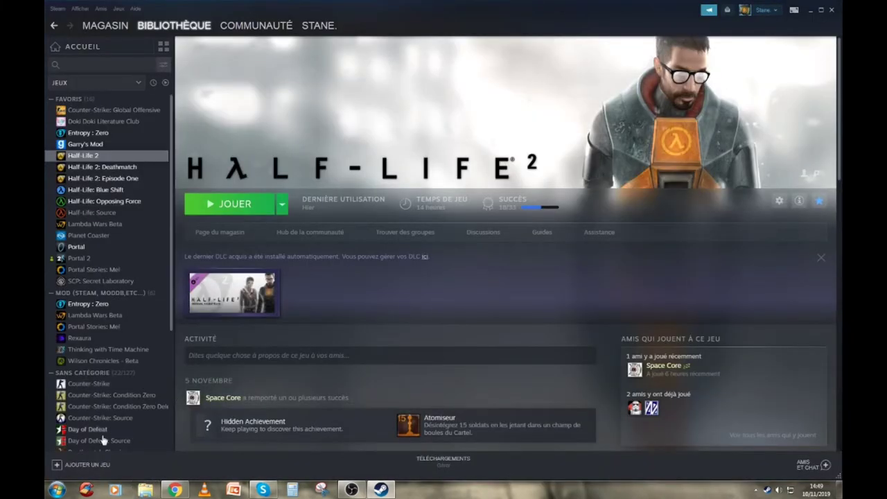
mouse_move(351, 491)
left_click(86, 247)
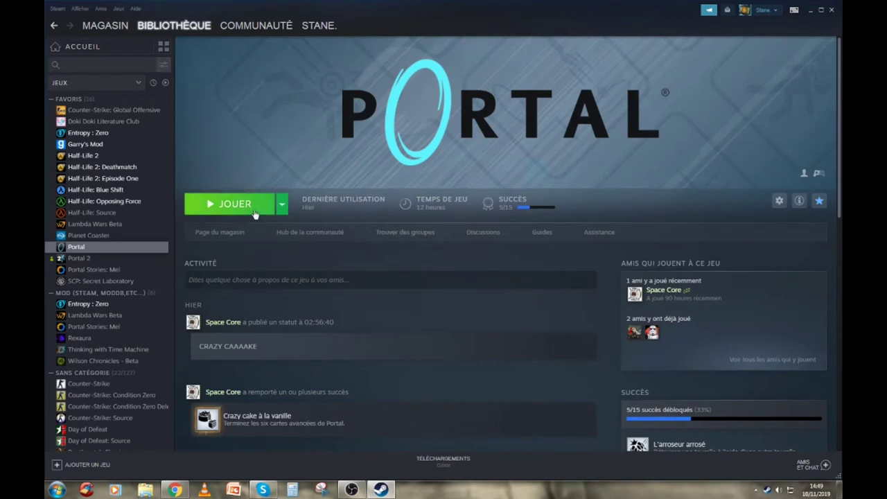
left_click(235, 204)
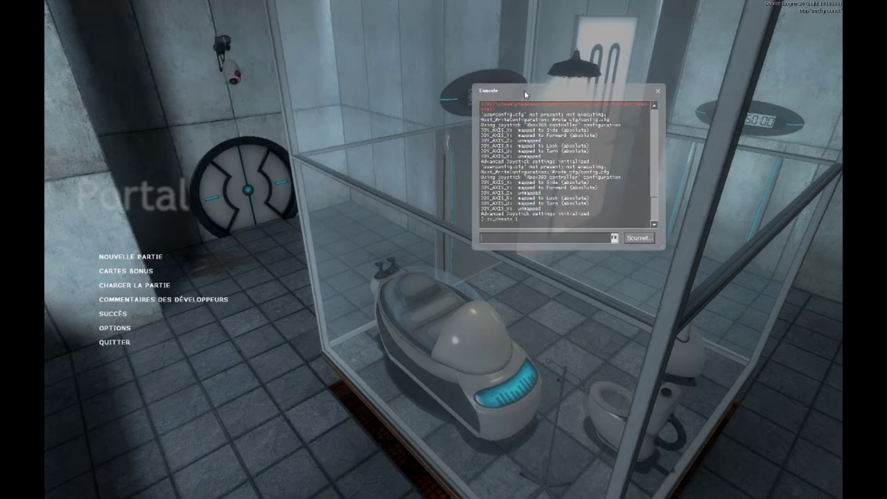
Load the Half-Life 2 map d1_trainstation_02 with the map command in Portal's developer console
type("map d1")
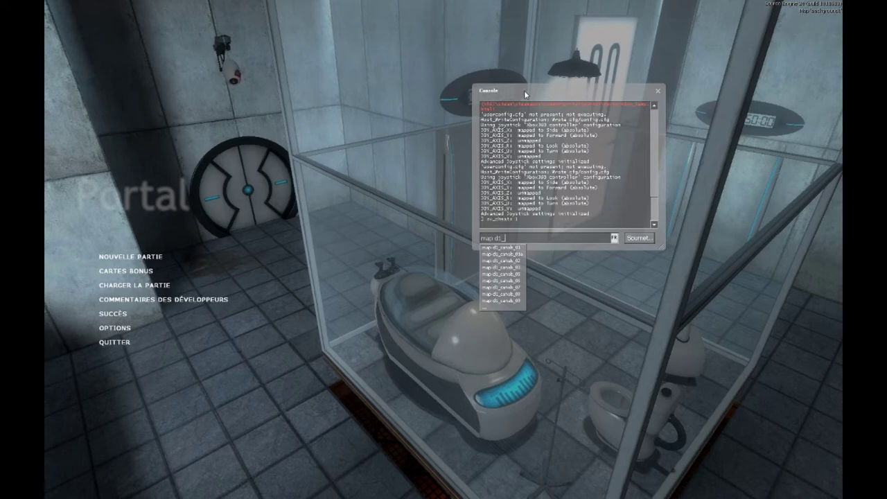
type("_train")
key("Tab")
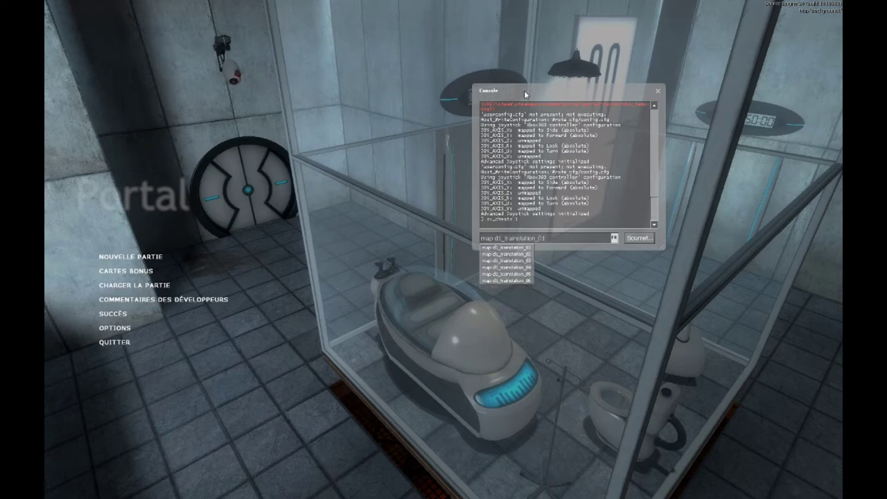
type("2")
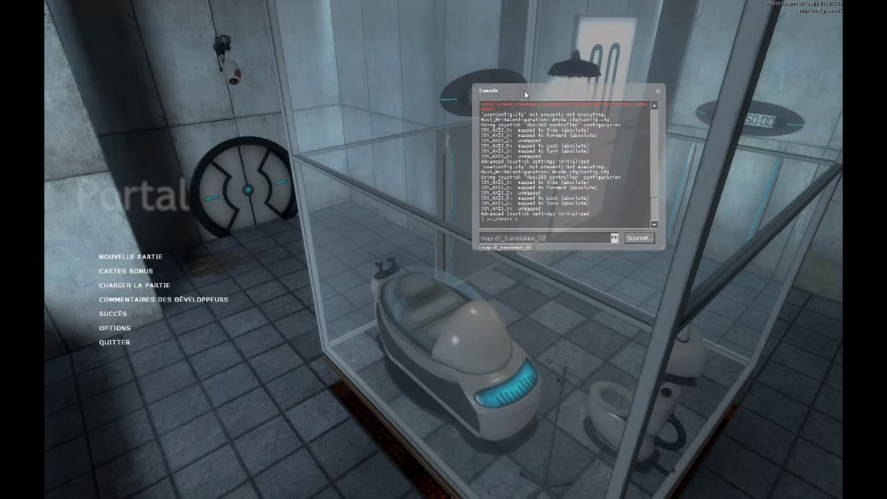
key("Return")
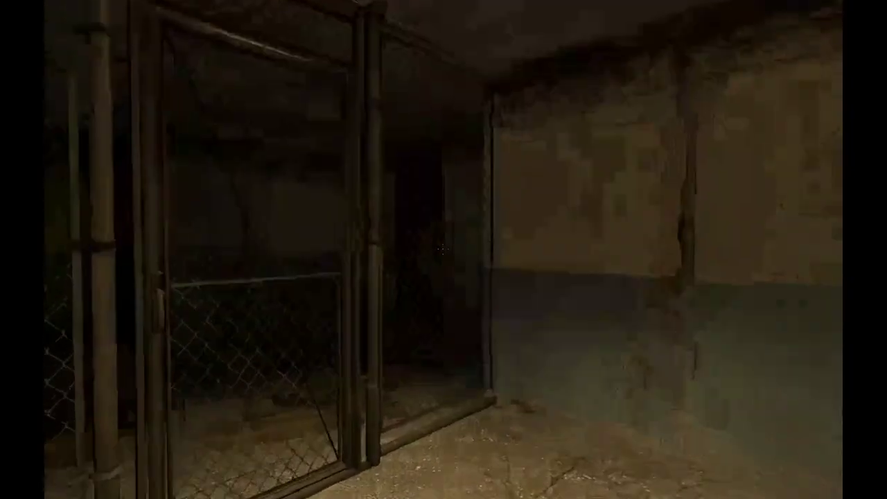
Raise the game volume slightly in the audio options and resume the game
key("Escape")
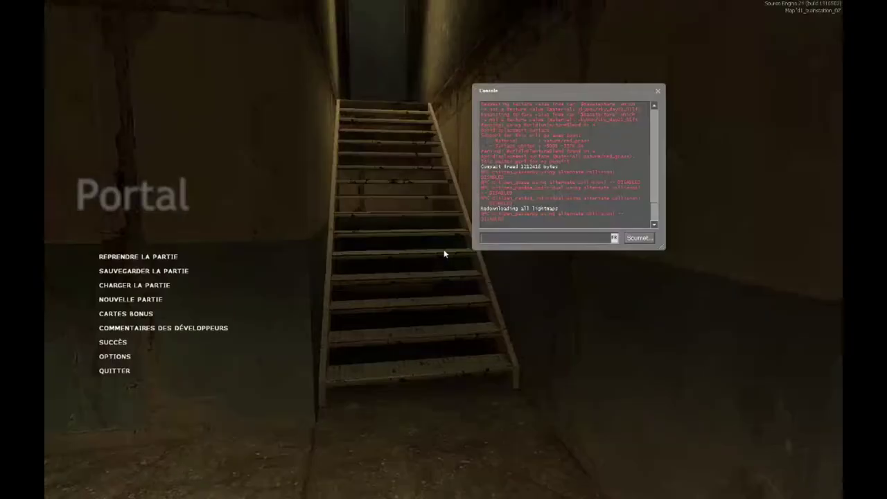
left_click(110, 356)
left_click(431, 173)
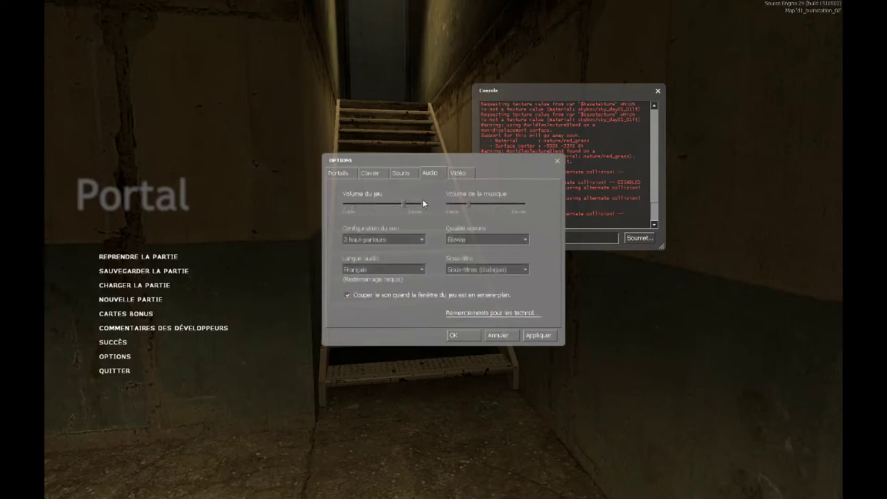
left_click(450, 336)
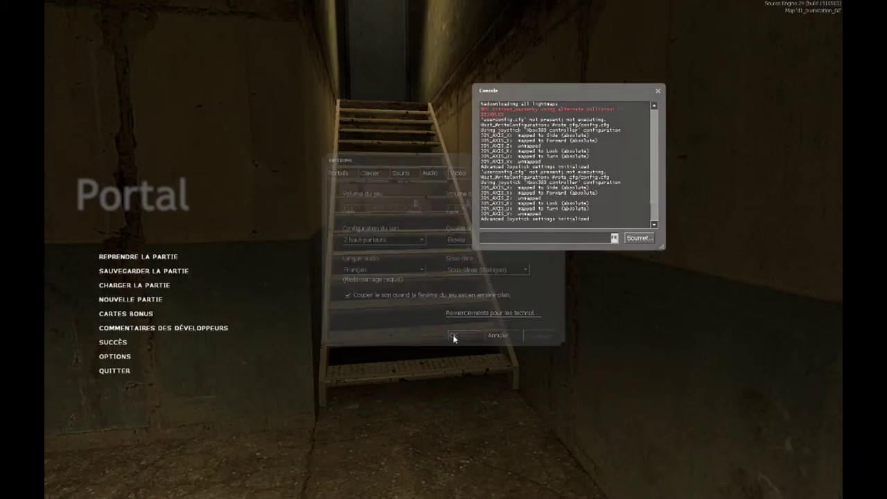
key("Escape")
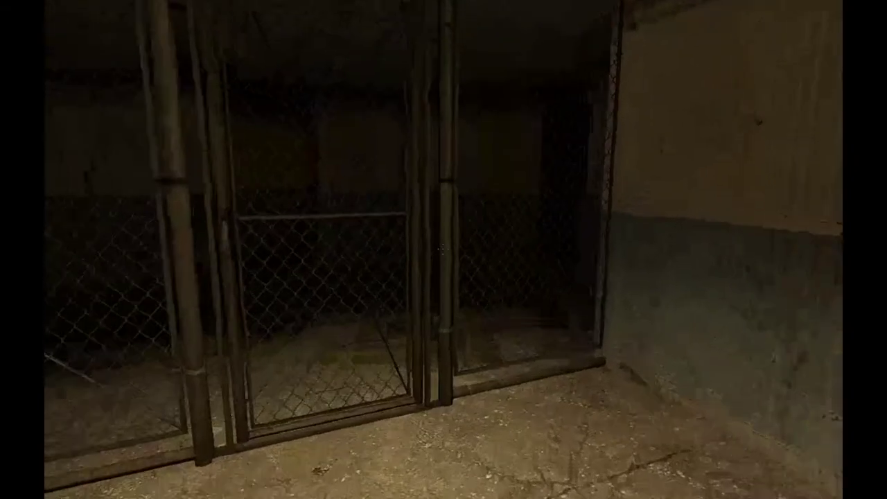
Look around the map's starting area, and run an impulse command in the developer console to get weapons
key("w")
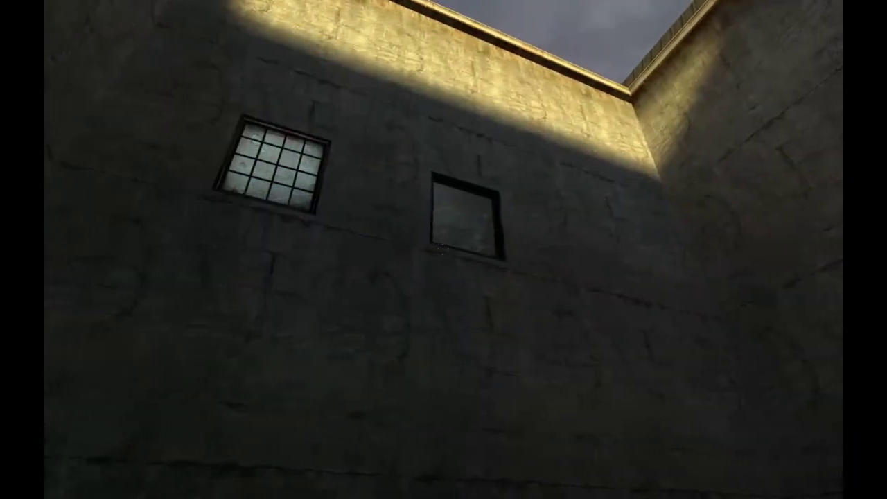
key("w")
key("w")
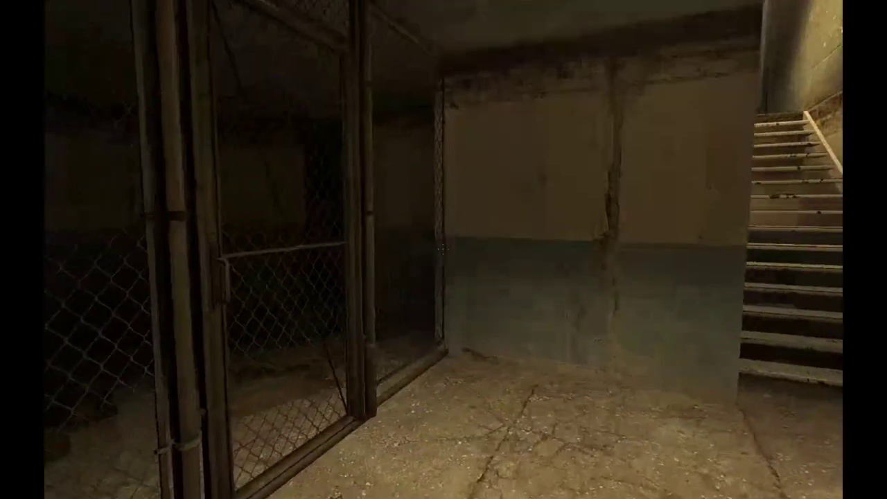
key("Escape")
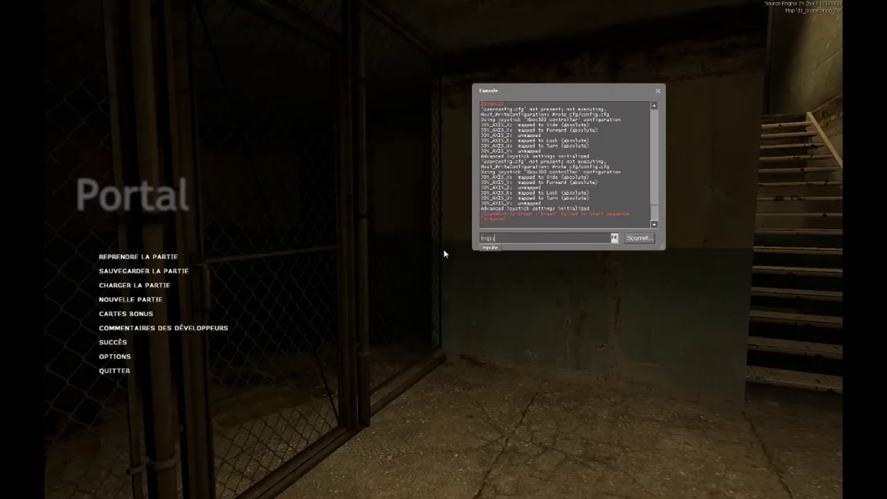
key("Return")
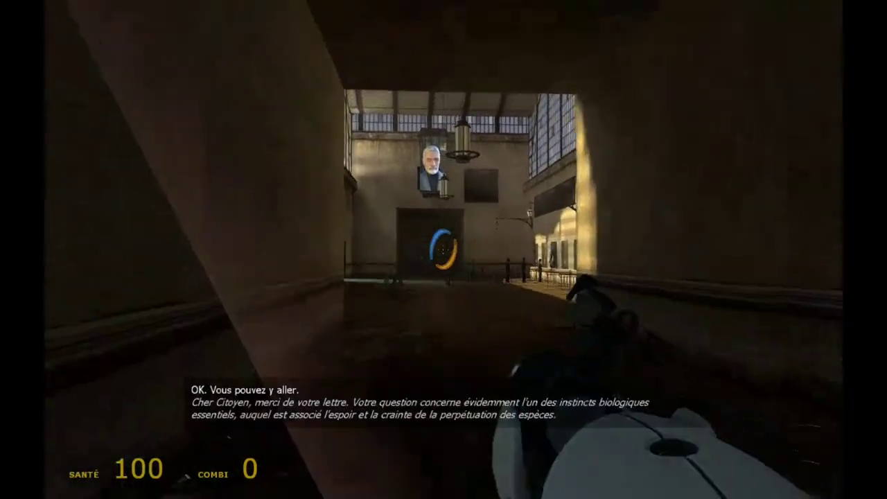
Walk through the train station hall with the portal gun to try out the loaded map
key("w")
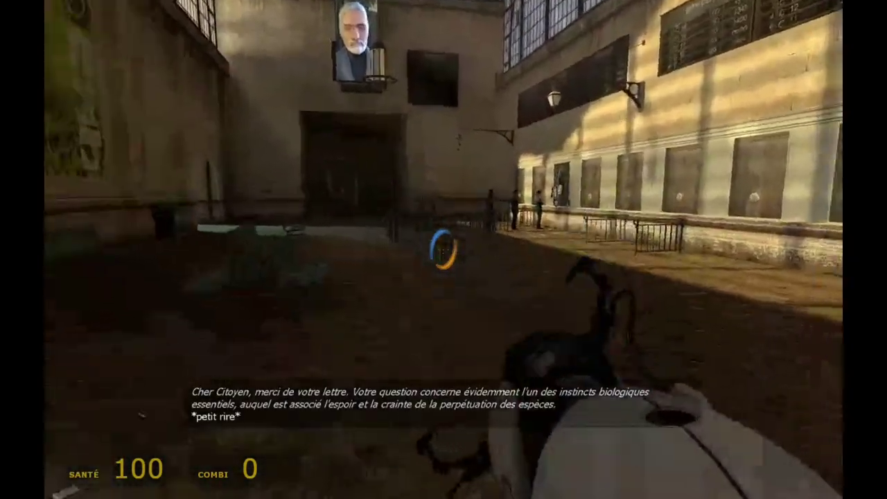
key("w")
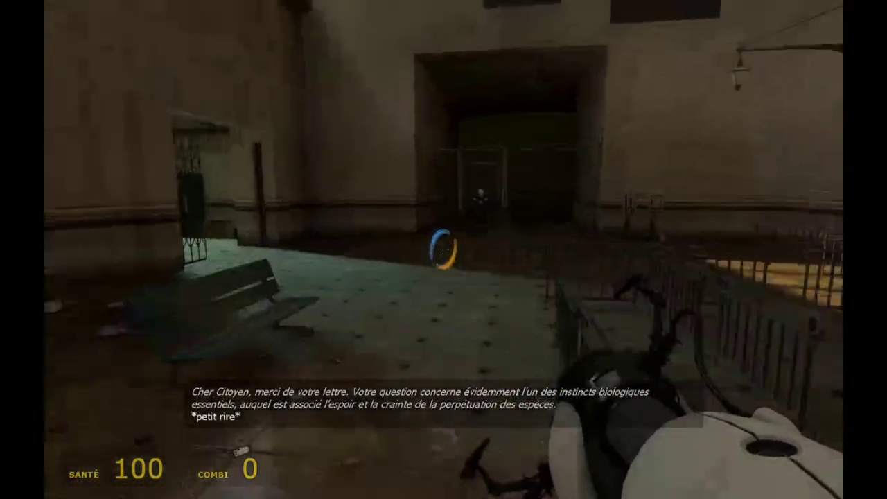
key("w")
key("w")
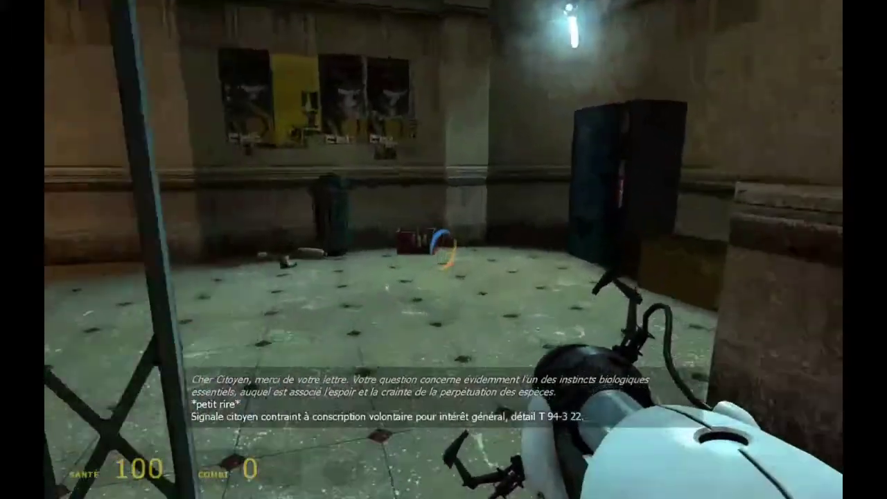